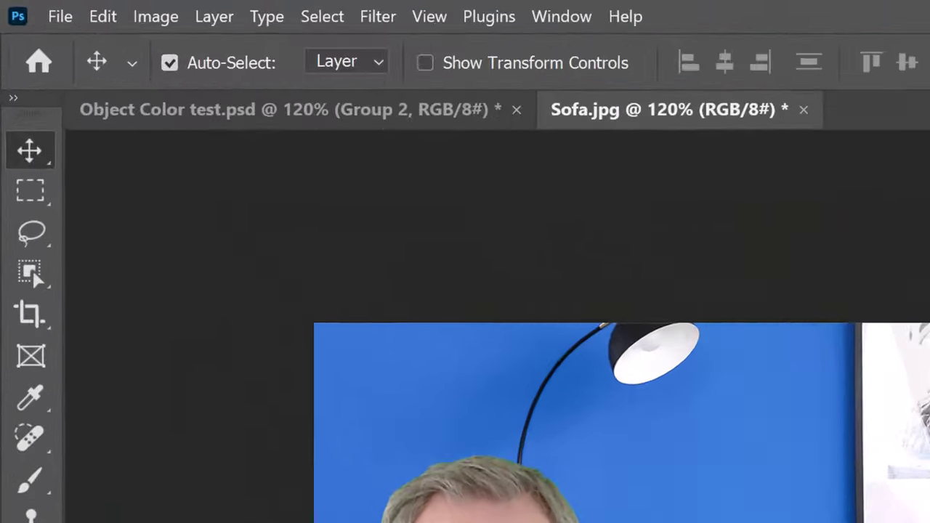
# Use the Object Selection Tool on the sofa and bring up the Quick Selection and Magic Wand alternatives
pyautogui.click(32, 278)
pyautogui.rightClick(33, 280)
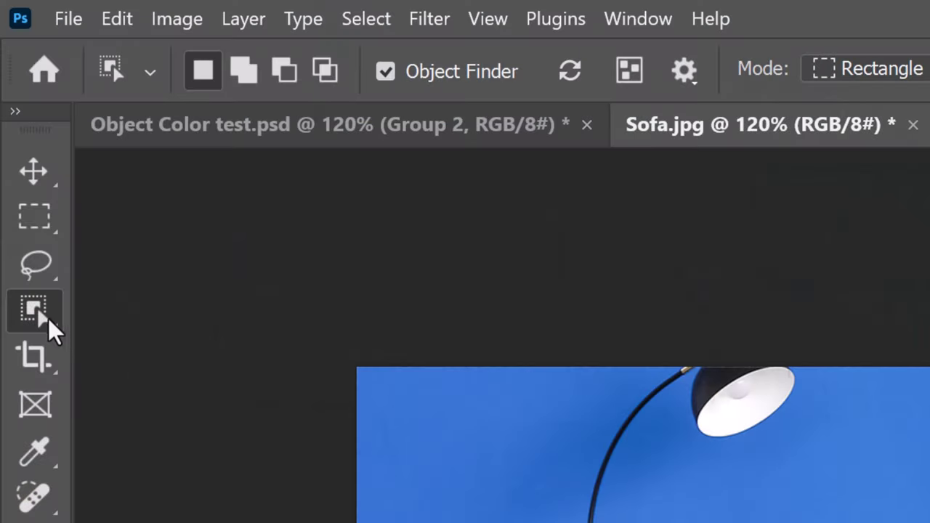
pyautogui.rightClick(42, 319)
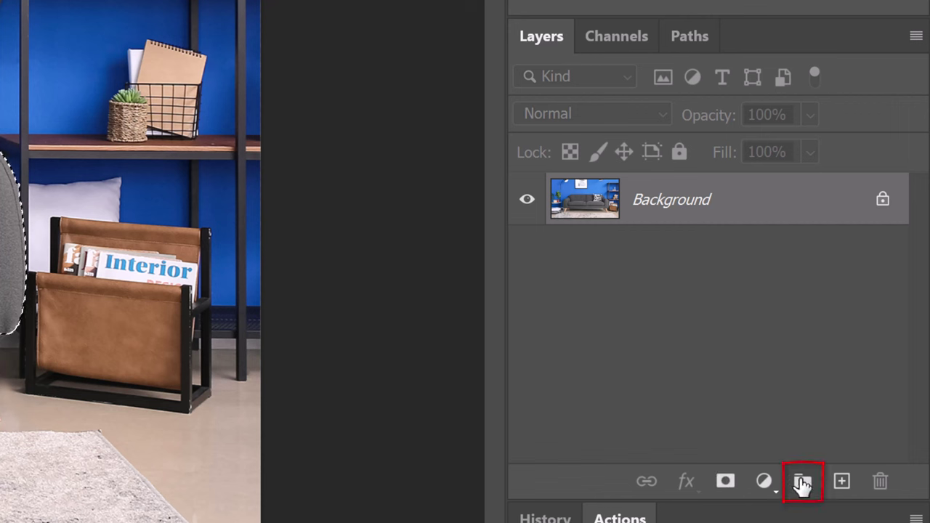
# Create Group 1 above Background and mask it to the sofa selection
pyautogui.click(803, 484)
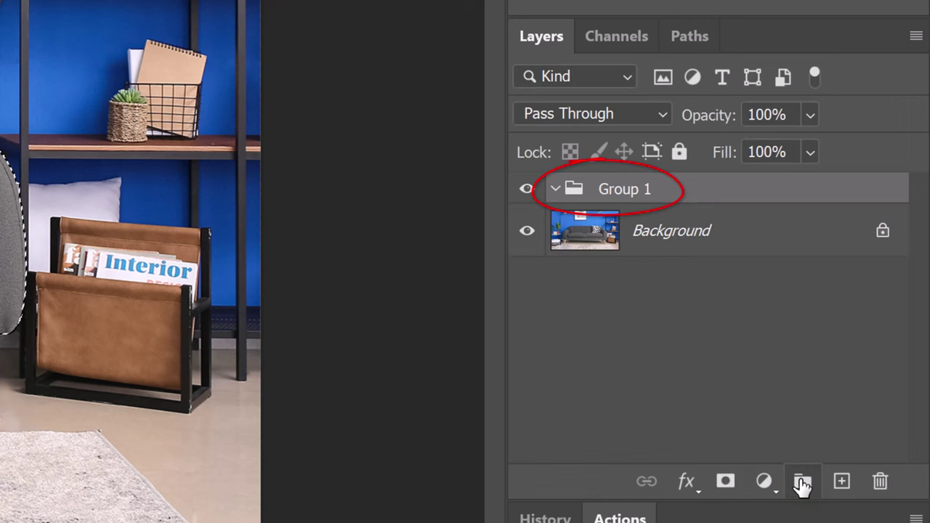
pyautogui.click(727, 483)
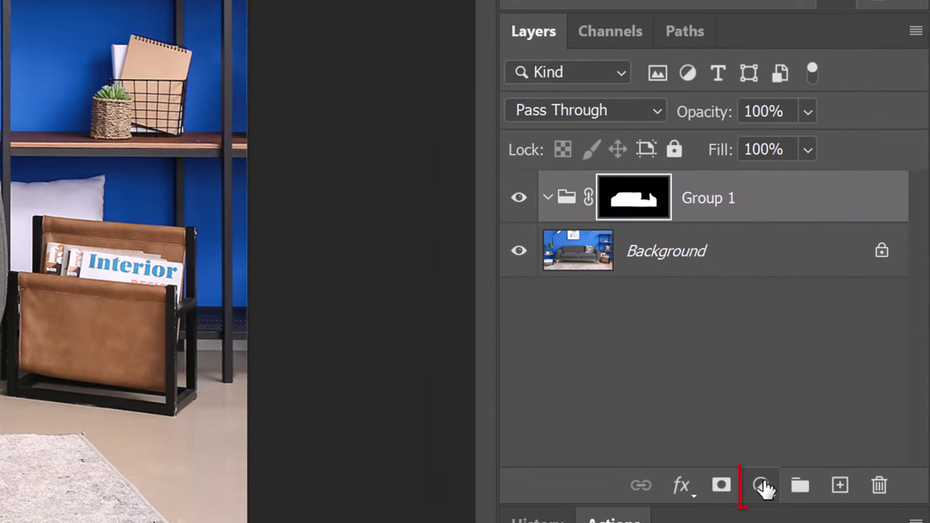
# Add a pure red (ff0000) Solid Color fill inside Group 1 in Color blend mode
pyautogui.click(764, 487)
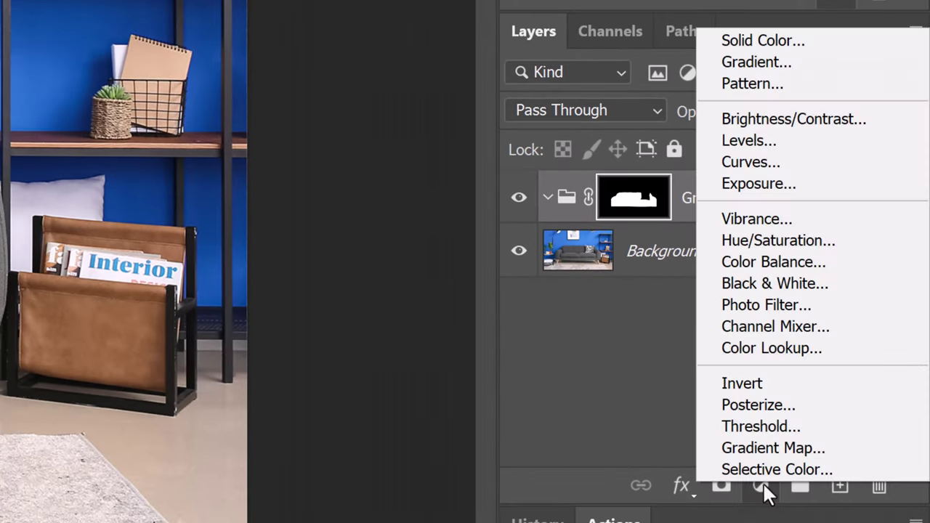
pyautogui.click(742, 38)
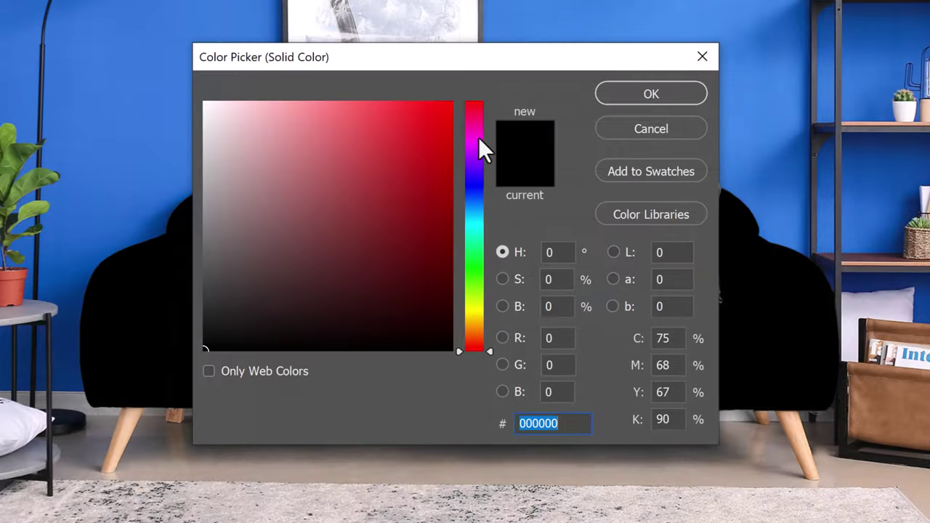
pyautogui.moveTo(407, 139); pyautogui.dragTo(523, 55)
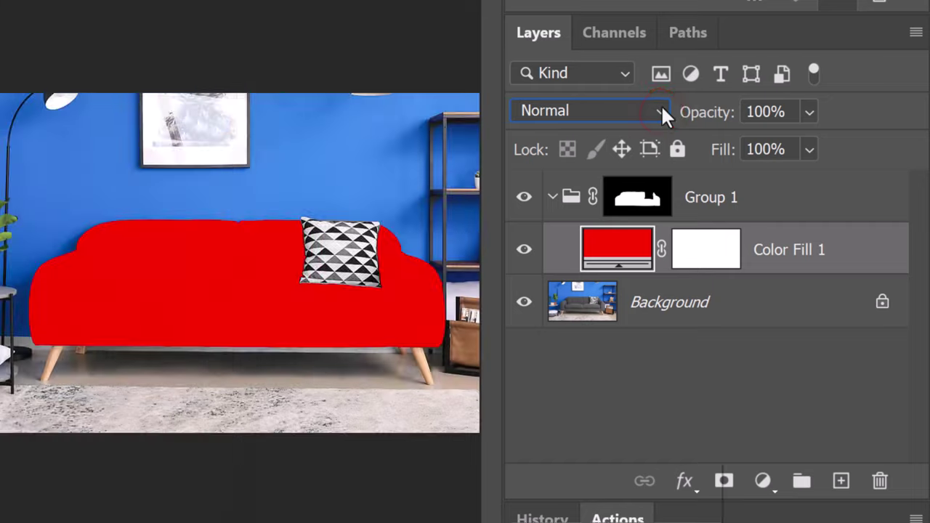
pyautogui.click(661, 107)
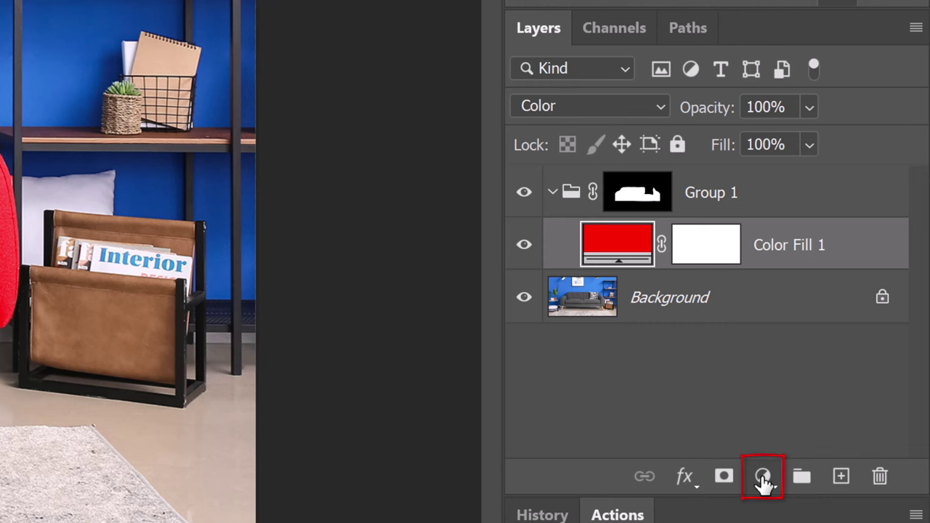
# Add a Levels 1 adjustment inside Group 1 and place it beneath Color Fill 1
pyautogui.click(763, 476)
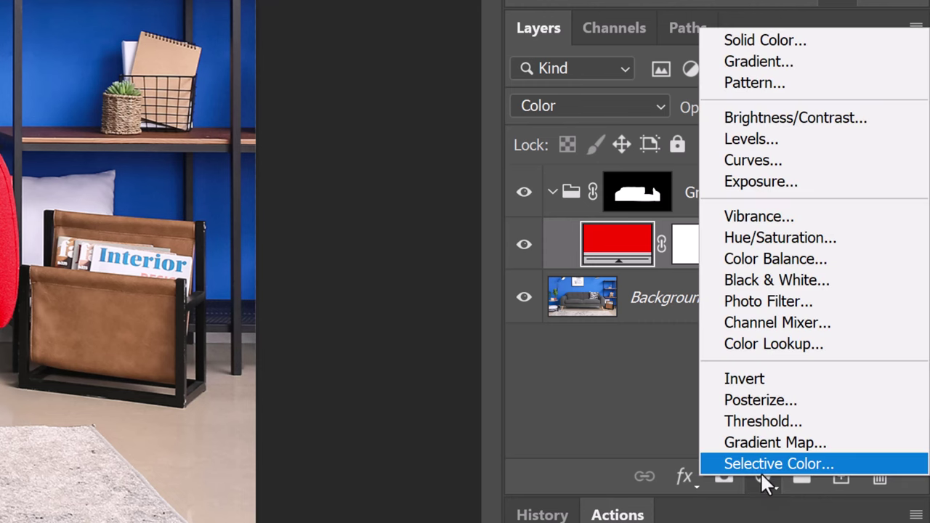
pyautogui.click(748, 139)
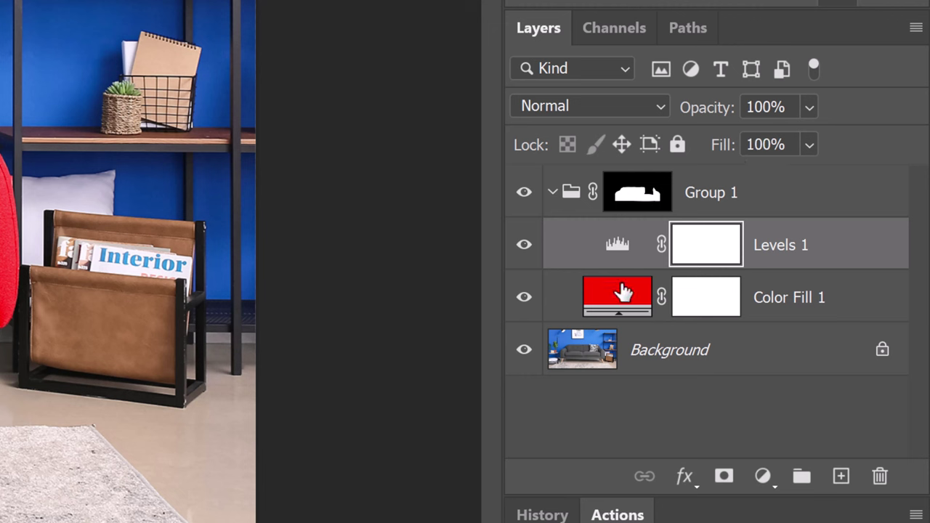
pyautogui.moveTo(614, 304); pyautogui.dragTo(623, 230)
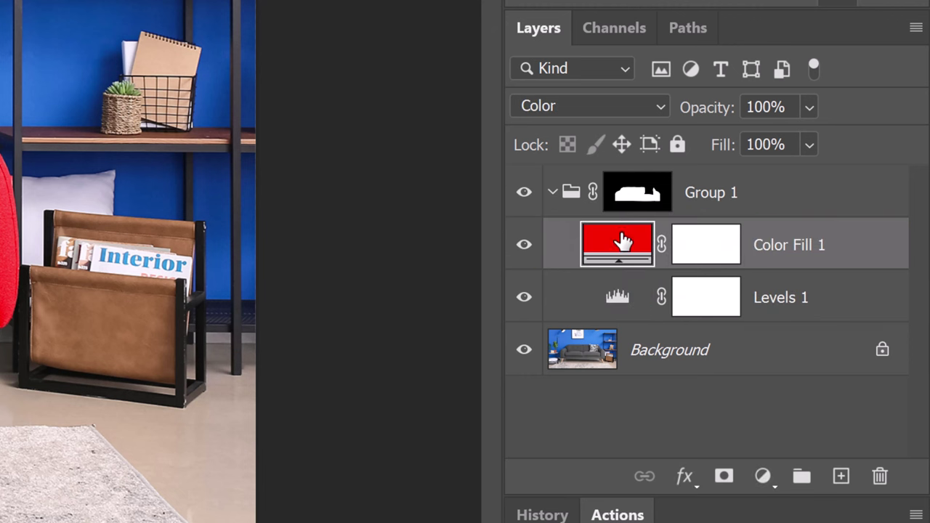
# Tune Levels 1 to input 0 / 0.92 / 210 and output 0–112 for a deeper red
pyautogui.click(617, 298)
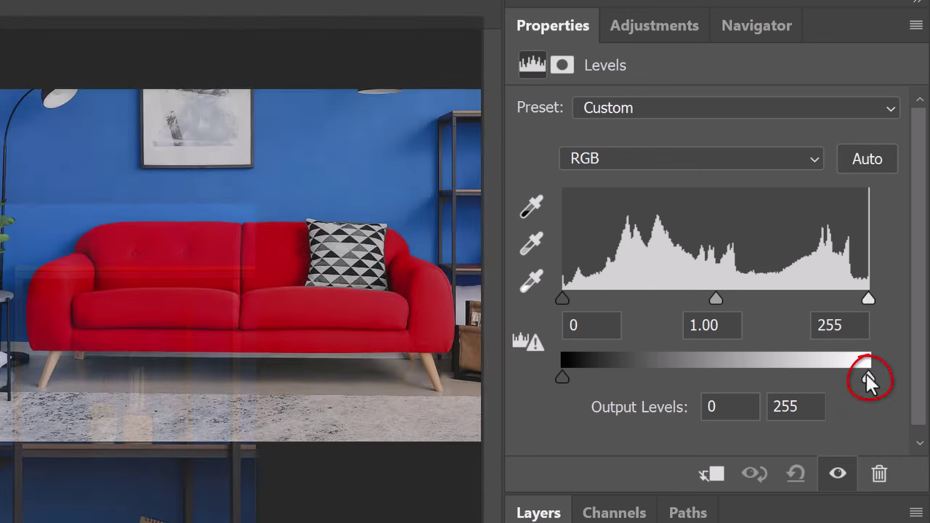
pyautogui.moveTo(868, 378); pyautogui.dragTo(726, 378)
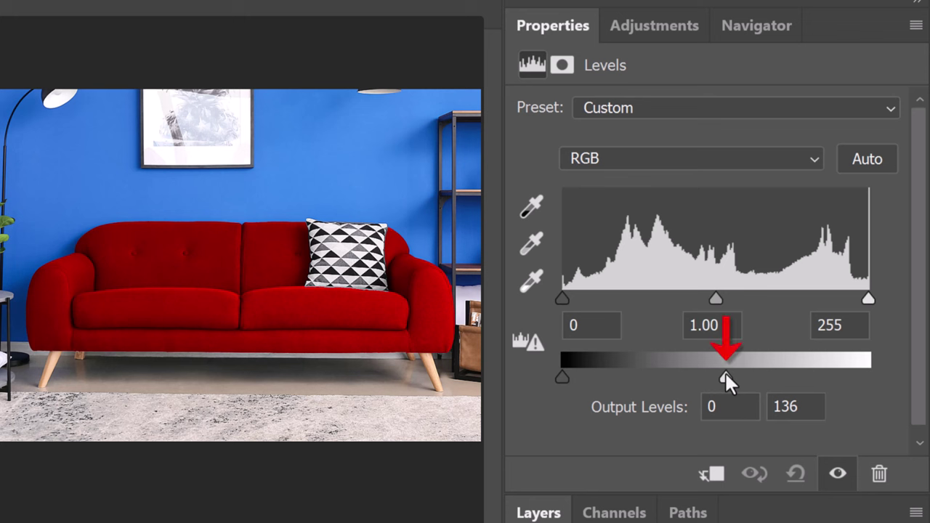
pyautogui.moveTo(725, 378); pyautogui.dragTo(892, 374)
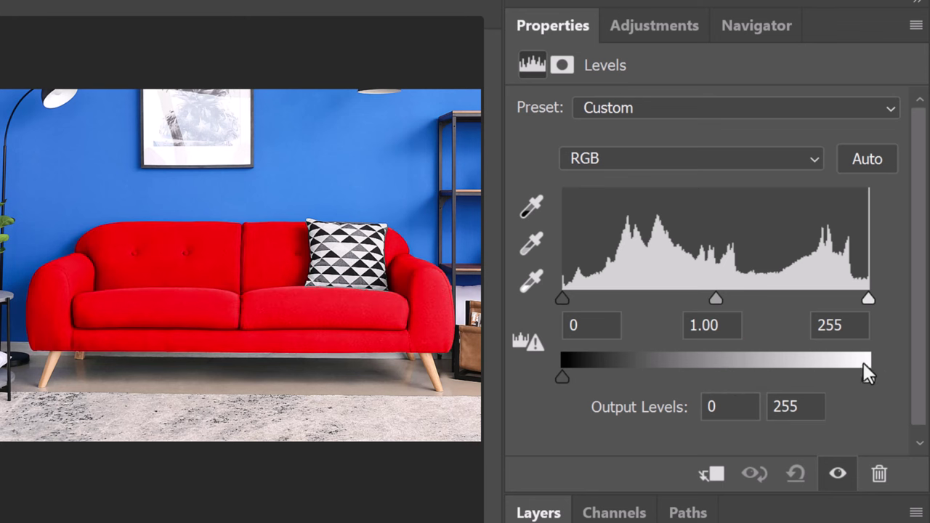
pyautogui.moveTo(561, 377); pyautogui.dragTo(646, 377)
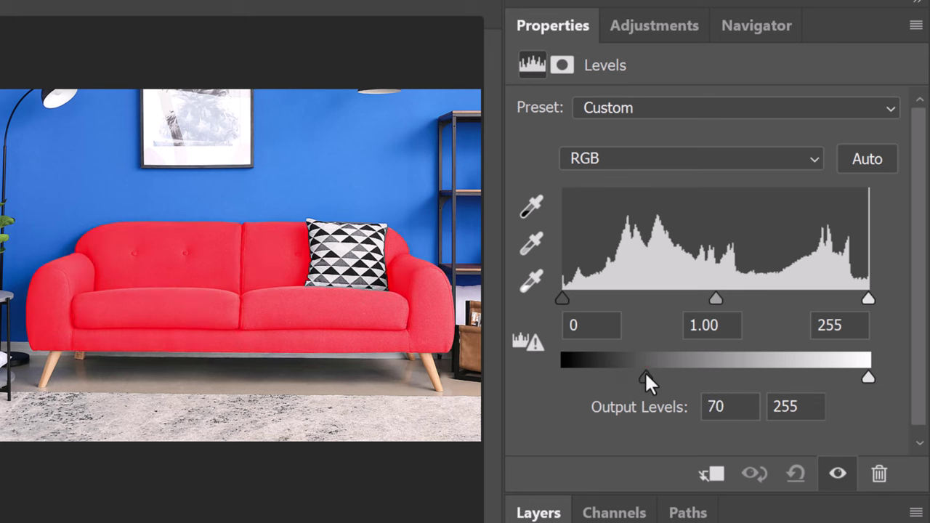
pyautogui.moveTo(646, 374); pyautogui.dragTo(541, 364)
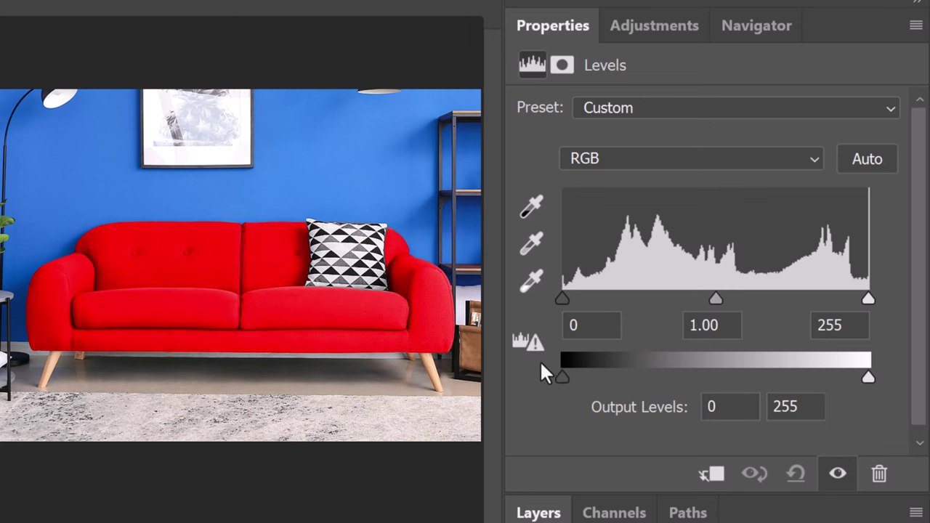
pyautogui.moveTo(867, 377); pyautogui.dragTo(709, 379)
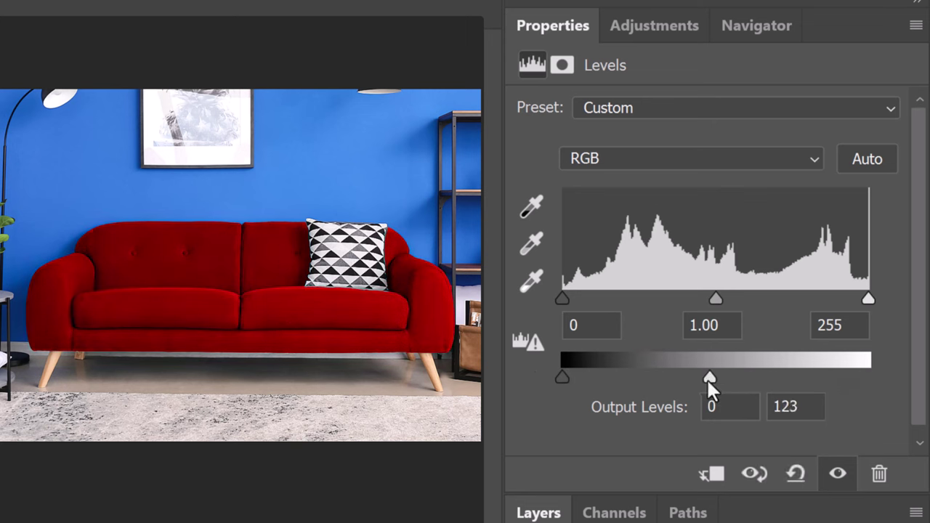
pyautogui.moveTo(868, 298); pyautogui.dragTo(815, 299)
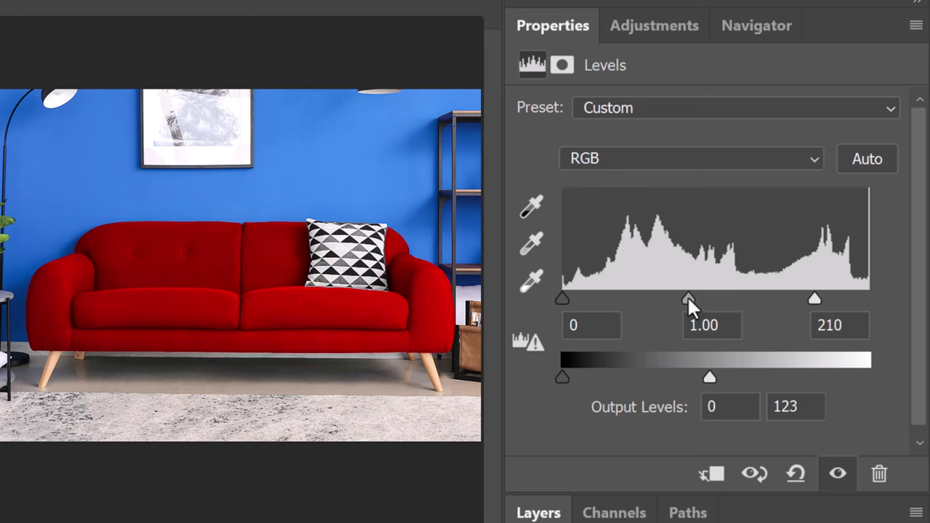
pyautogui.moveTo(688, 297); pyautogui.dragTo(695, 299)
pyautogui.moveTo(709, 376); pyautogui.dragTo(697, 381)
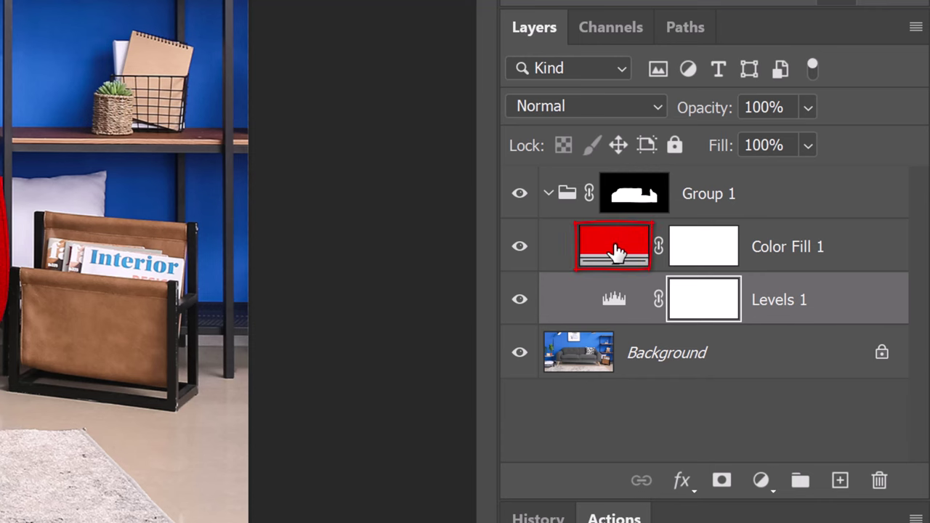
# Change the Color Fill 1 colour to bright green (00ff0c)
pyautogui.doubleClick(617, 251)
pyautogui.click(479, 304)
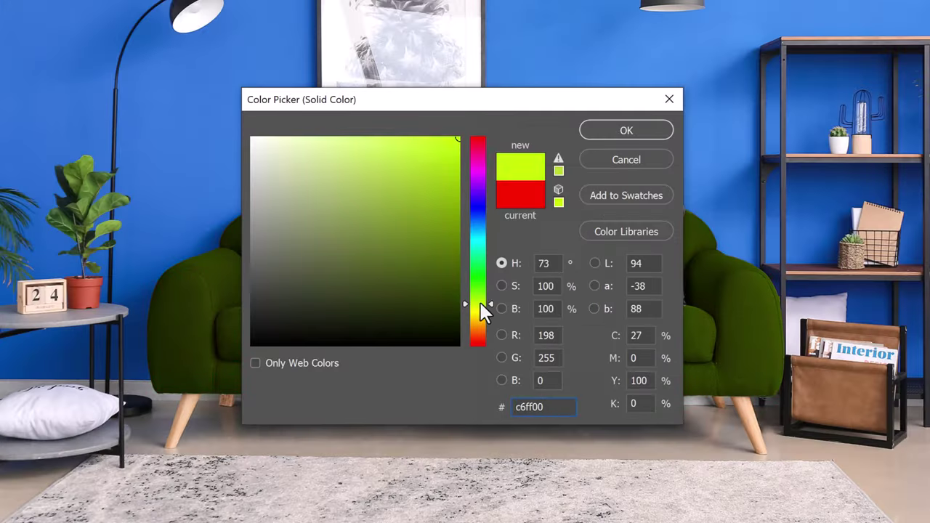
pyautogui.moveTo(480, 304); pyautogui.dragTo(478, 275)
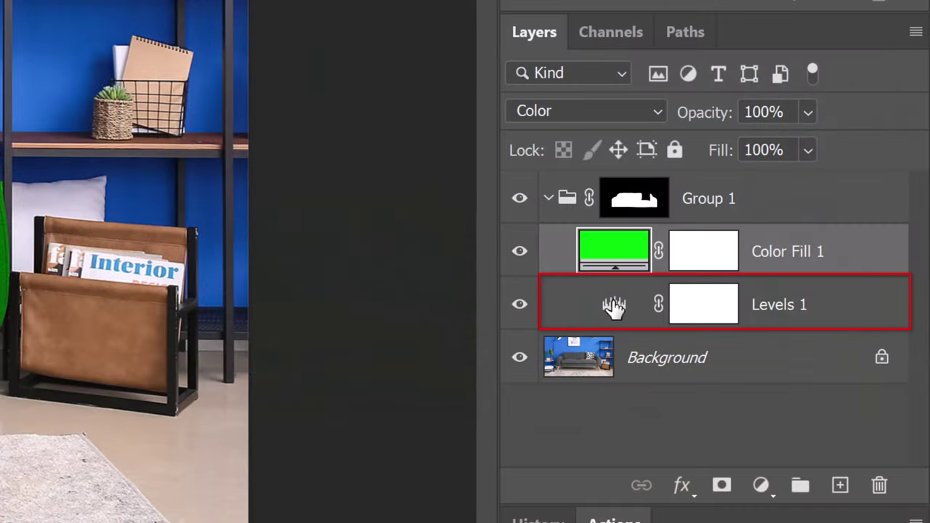
# Retune Levels 1 to midtone 1.06 and output white 157 to brighten the sofa
pyautogui.click(615, 305)
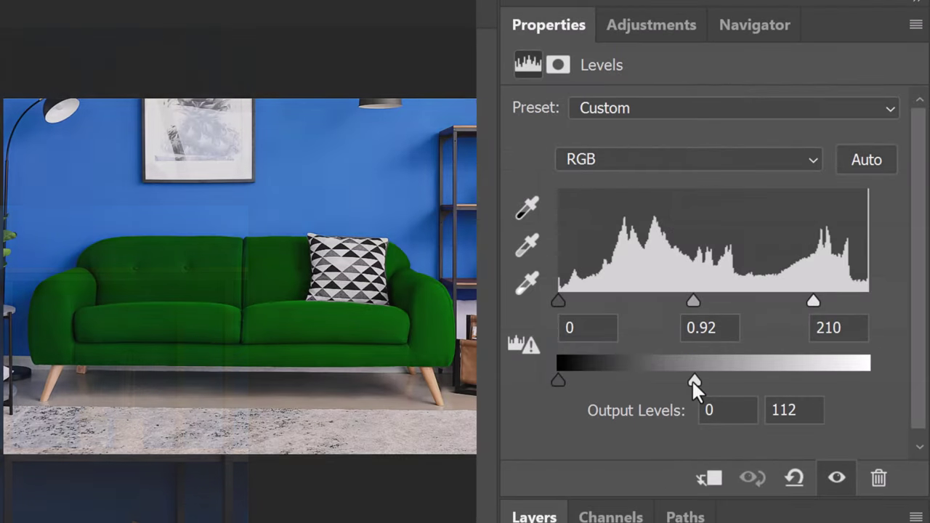
pyautogui.moveTo(692, 380); pyautogui.dragTo(749, 381)
pyautogui.moveTo(693, 301); pyautogui.dragTo(680, 301)
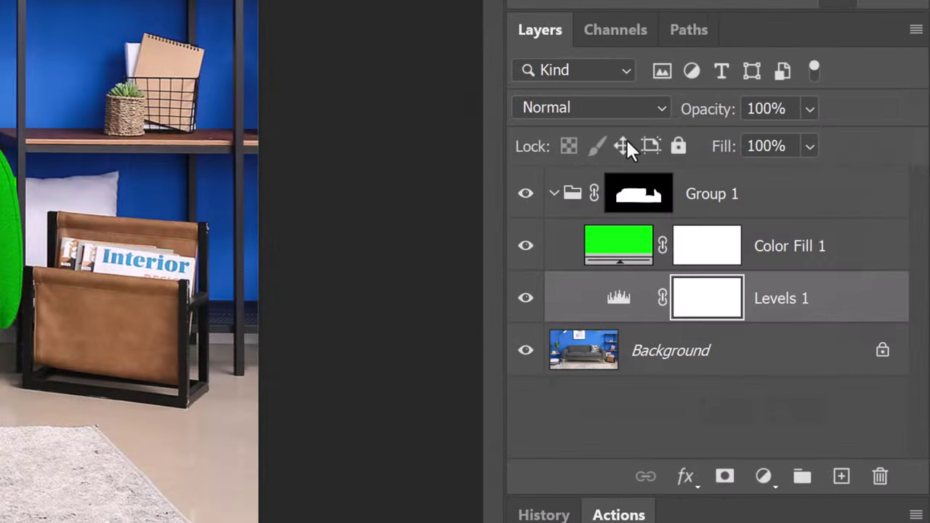
# Change the Color Fill 1 colour to grey (494949)
pyautogui.click(622, 248)
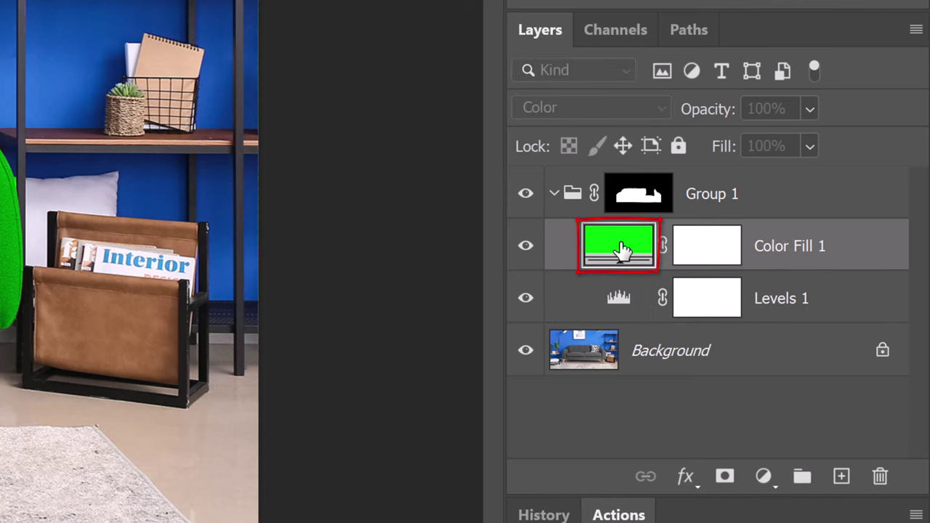
pyautogui.doubleClick(621, 249)
pyautogui.write('27592a')
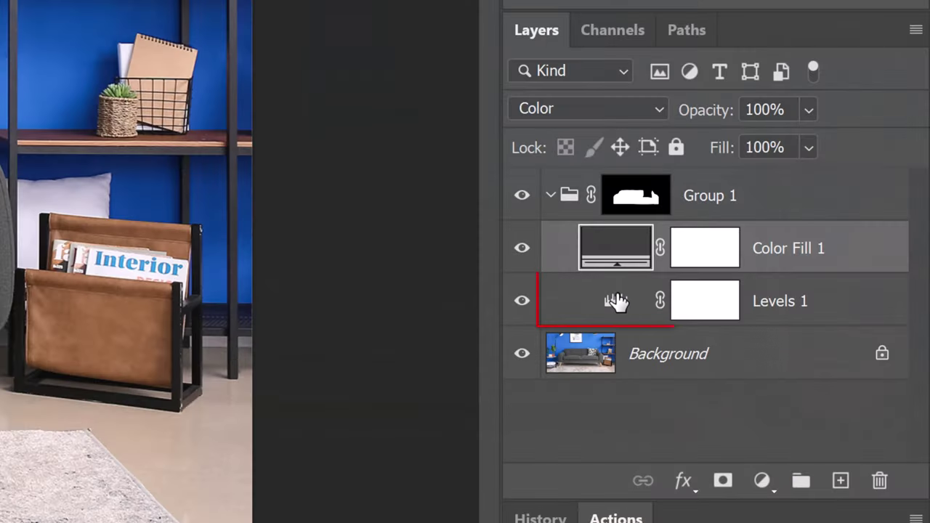
# Set Levels 1 to input white 170, midtone 2.33 and output white 255
pyautogui.click(616, 301)
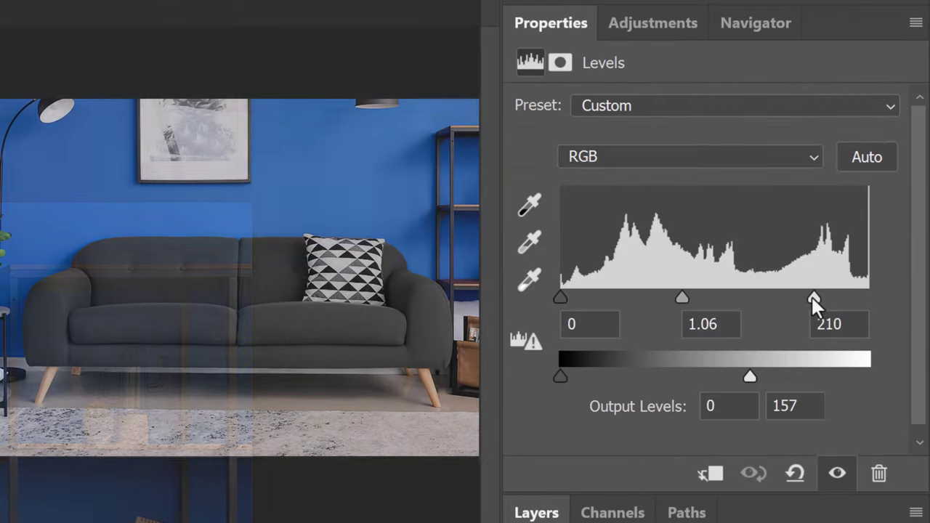
pyautogui.moveTo(813, 298); pyautogui.dragTo(765, 297)
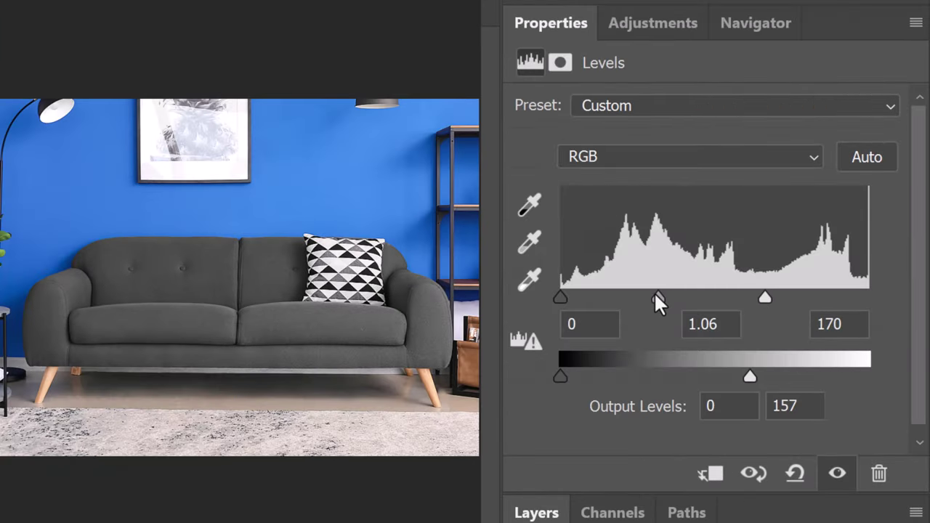
pyautogui.moveTo(657, 301); pyautogui.dragTo(632, 301)
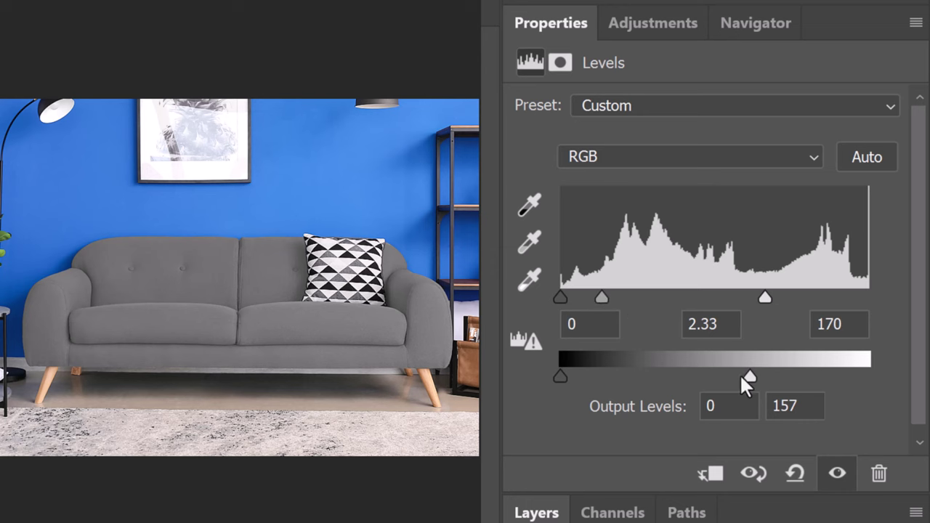
pyautogui.moveTo(742, 378); pyautogui.dragTo(896, 378)
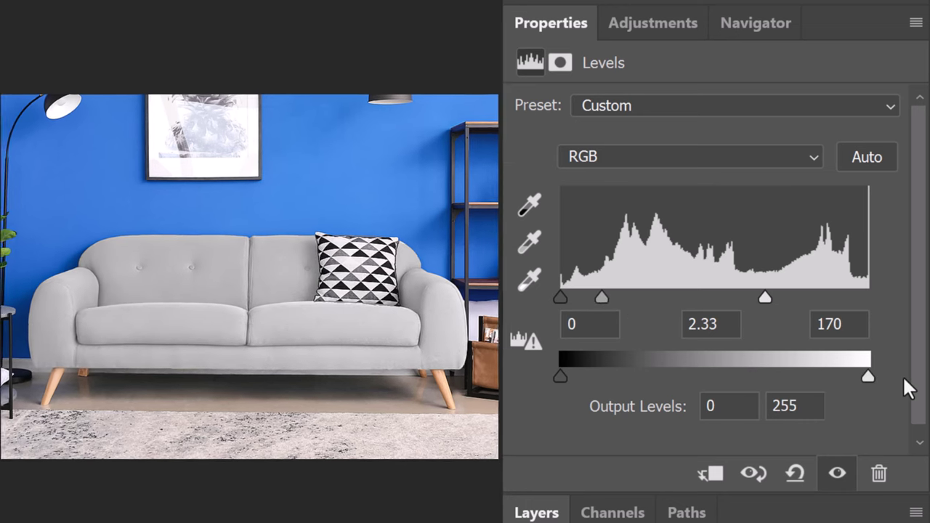